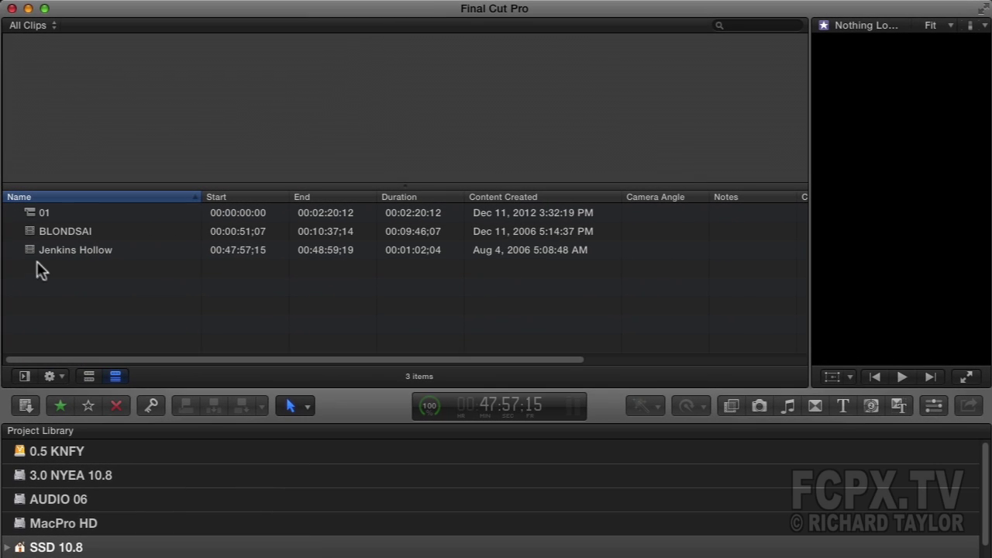
Select Jenkins Hollow, Command-drag several ranges on its filmstrip, then remove them all.
click(29, 250)
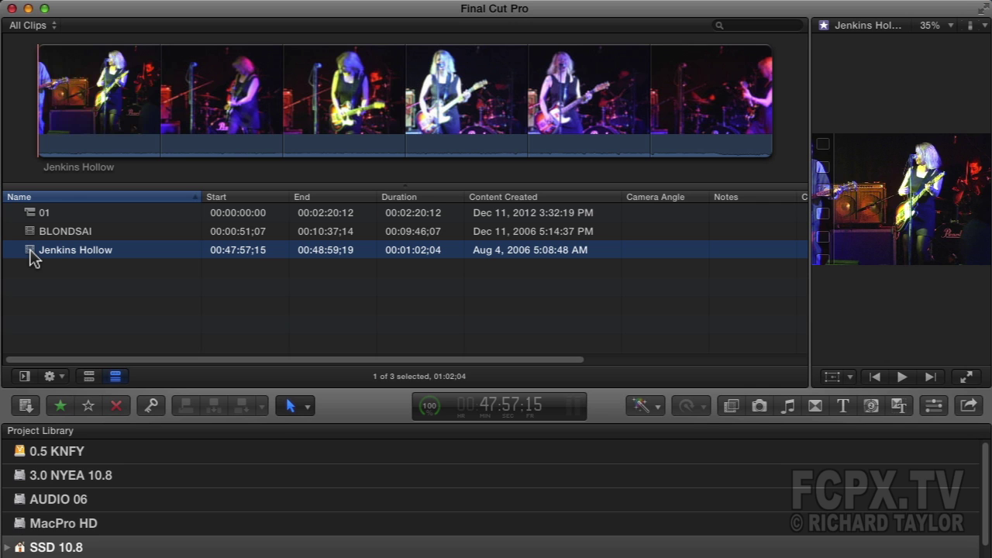
drag(73, 99, 132, 102)
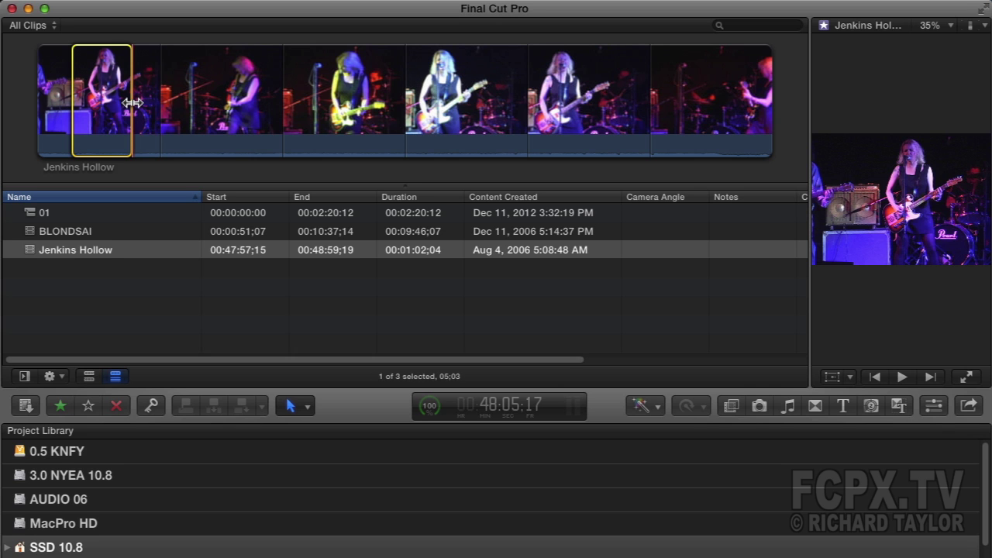
drag(170, 99, 234, 98)
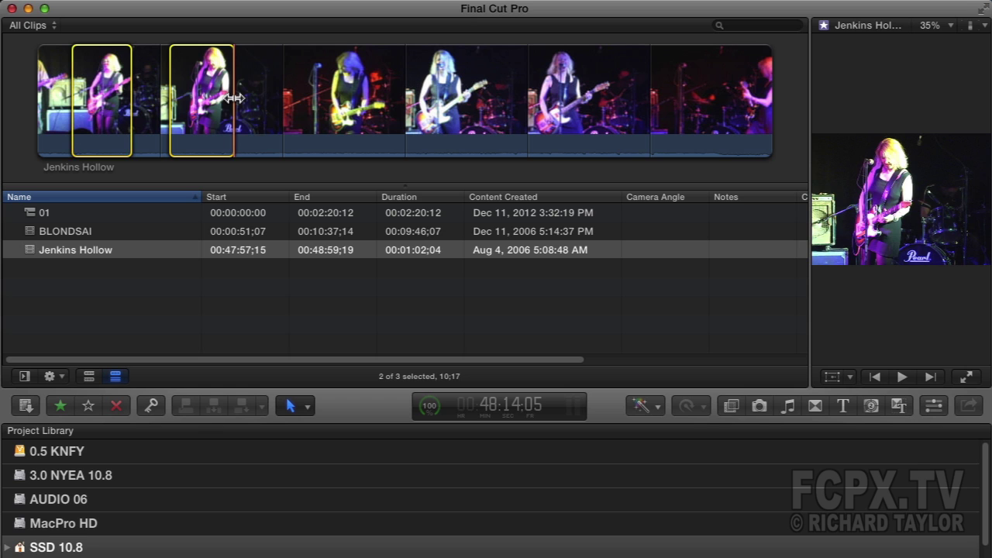
drag(259, 99, 411, 96)
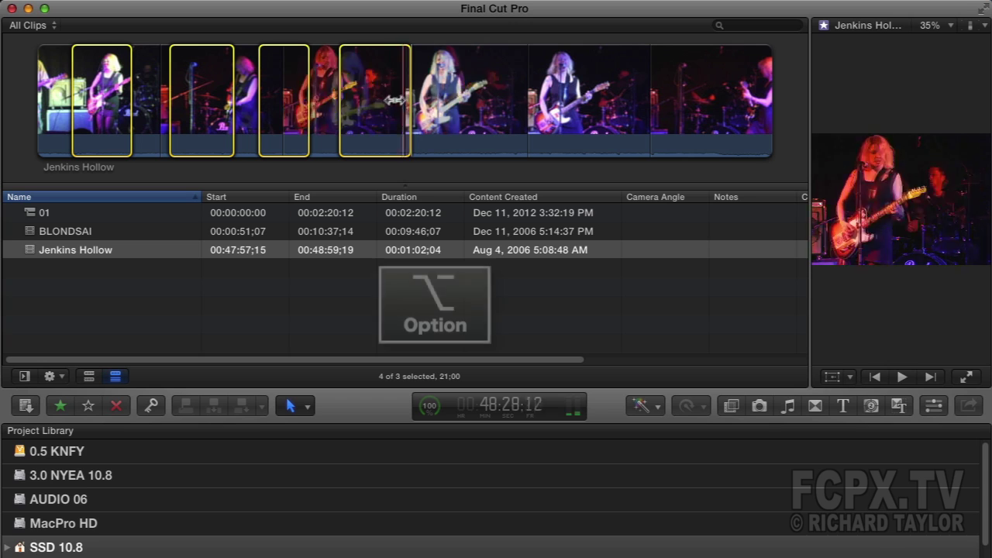
alt+click(385, 101)
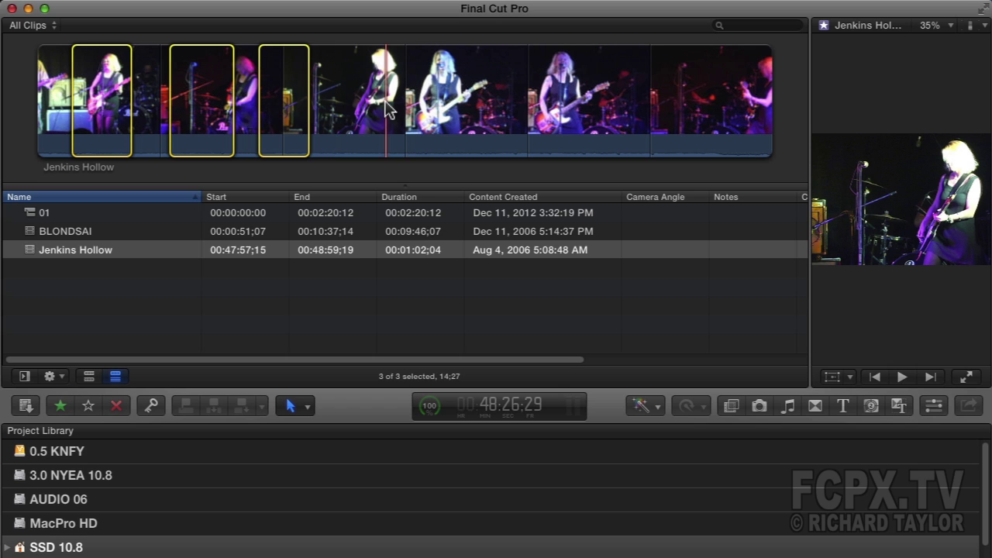
key(alt+x)
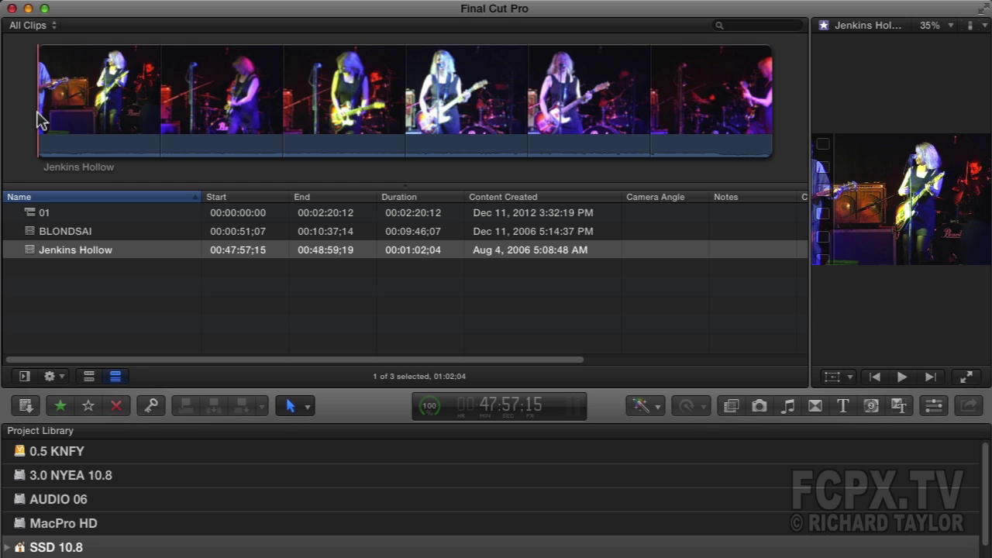
During playback, mark three ranges on Jenkins Hollow using I/O and Command-Shift-I/O.
key(space)
key(i)
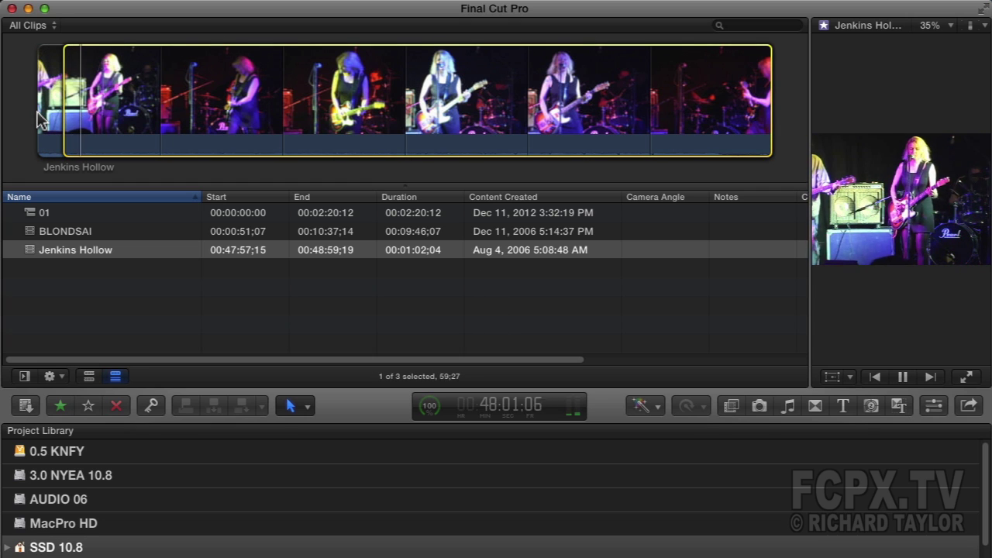
key(o)
key(o)
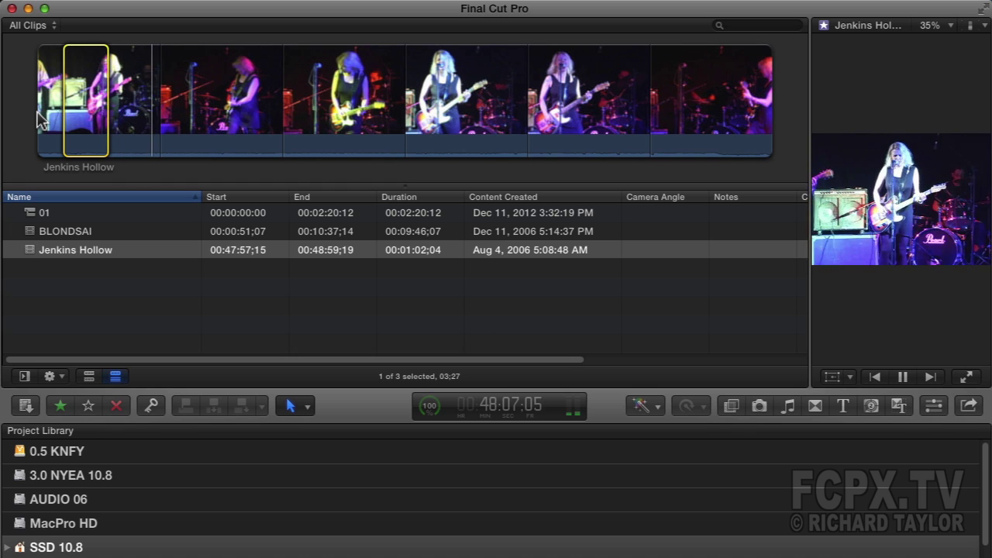
key(super+shift+i)
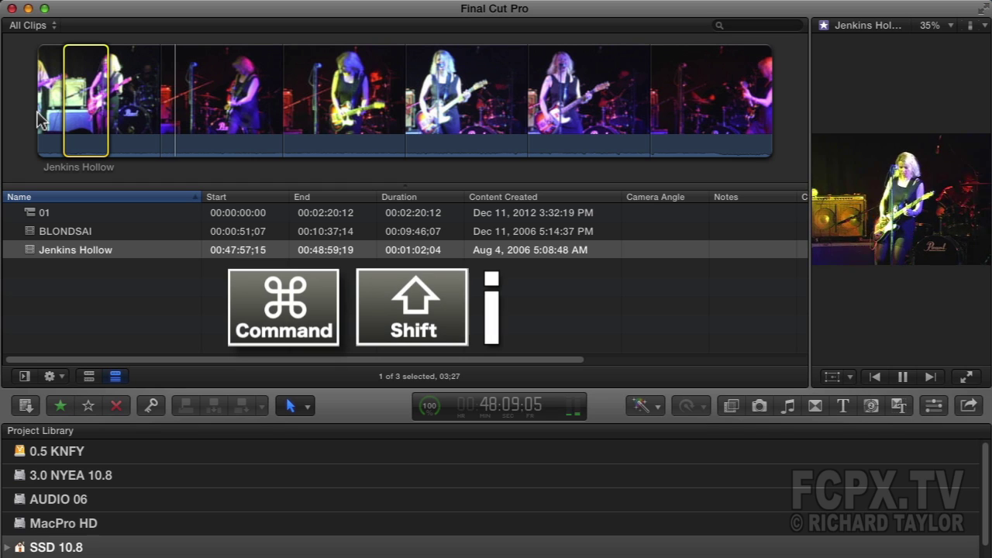
key(super+shift+o)
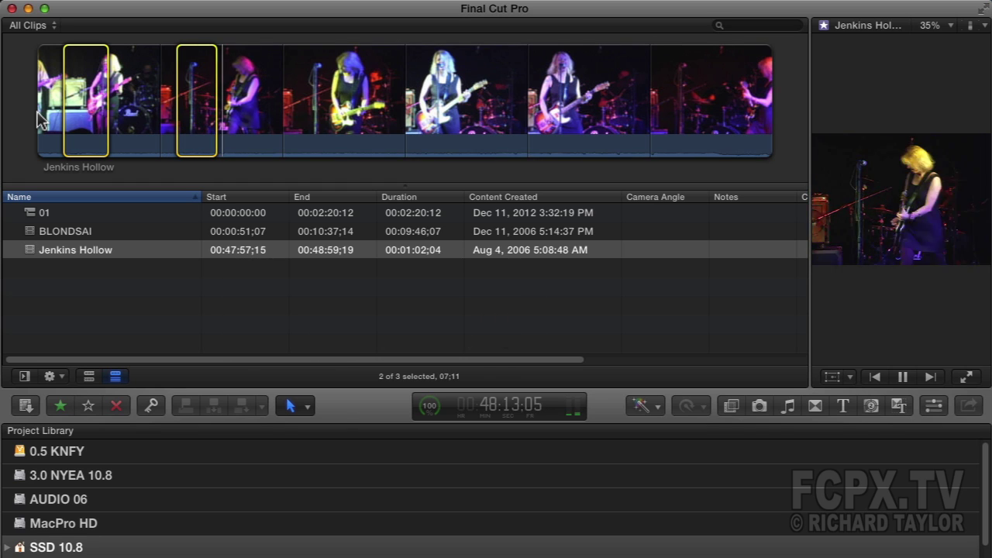
key(super+shift+i)
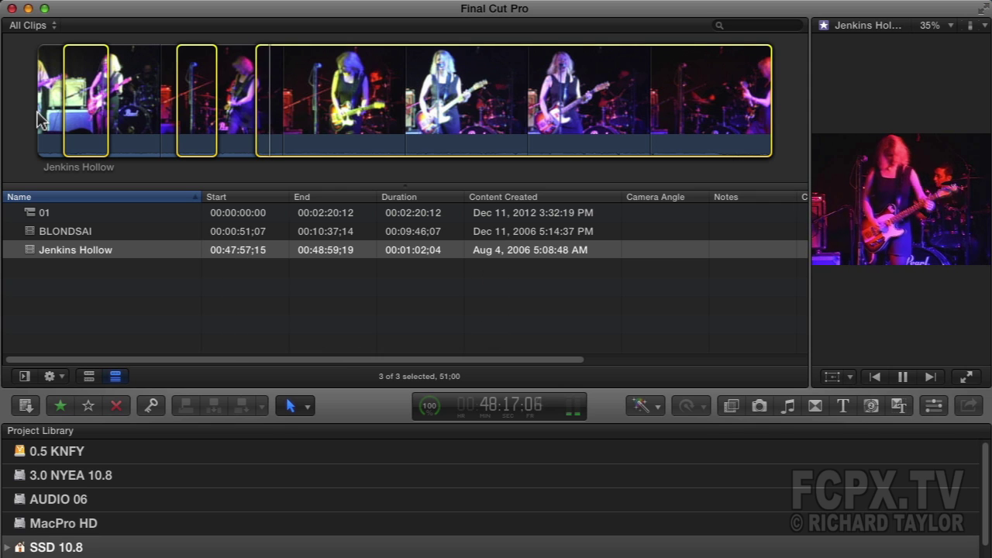
key(super+shift+o)
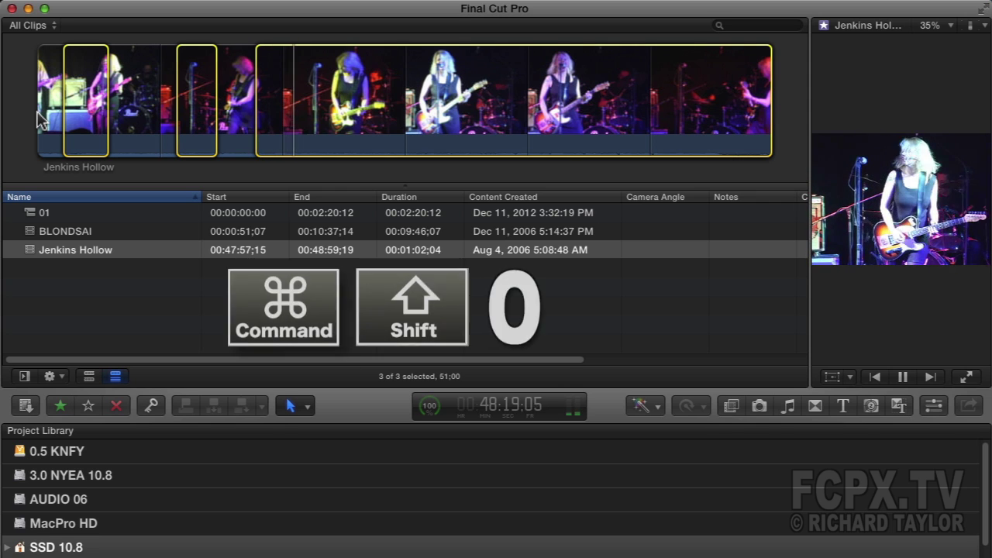
key(space)
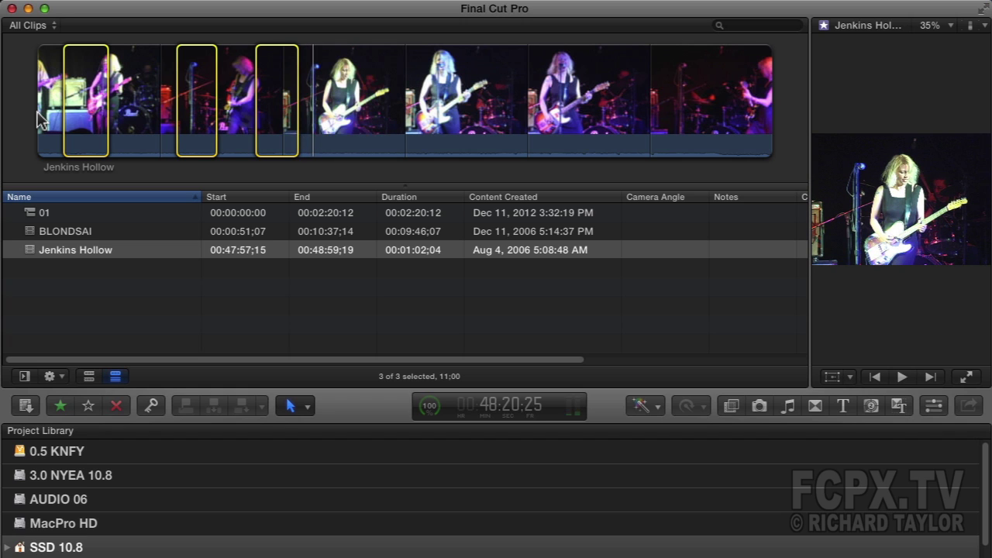
key(super+shift+i)
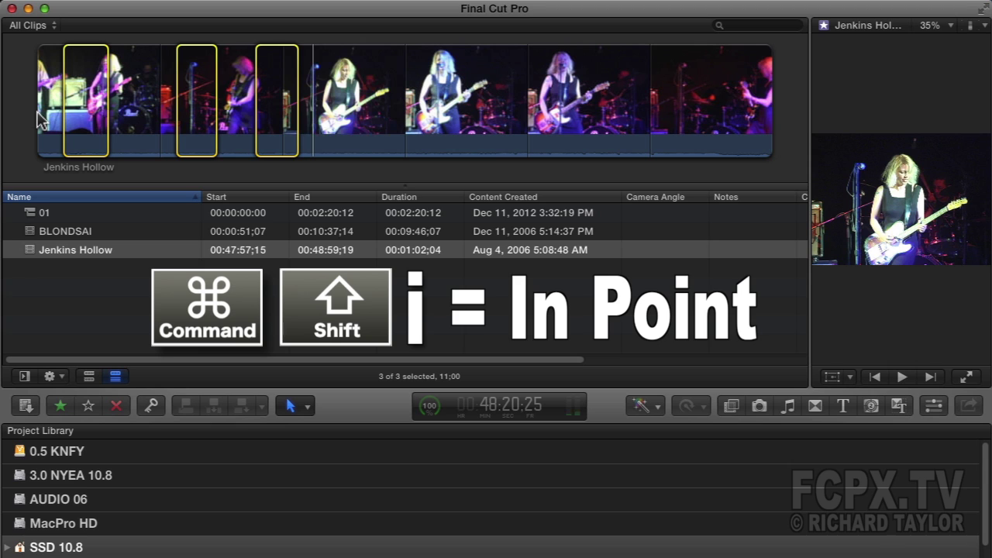
key(super+shift+o)
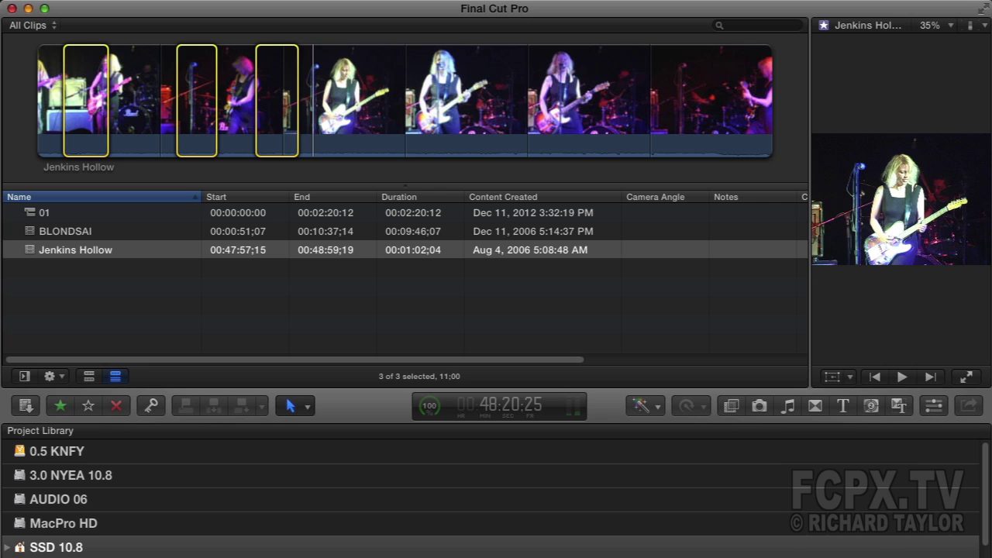
Reselect Jenkins Hollow and drag out a single new 04;07 range on its filmstrip.
click(81, 277)
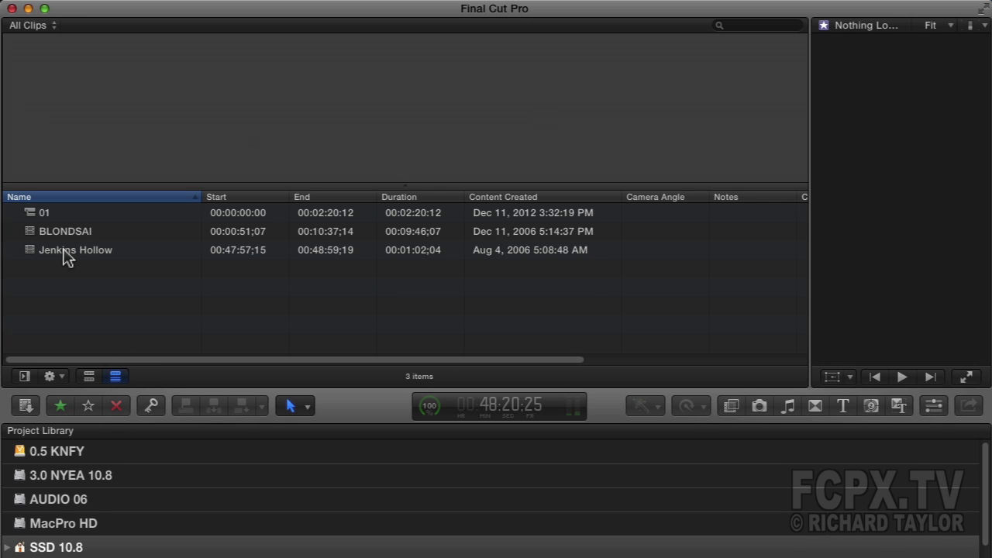
click(66, 251)
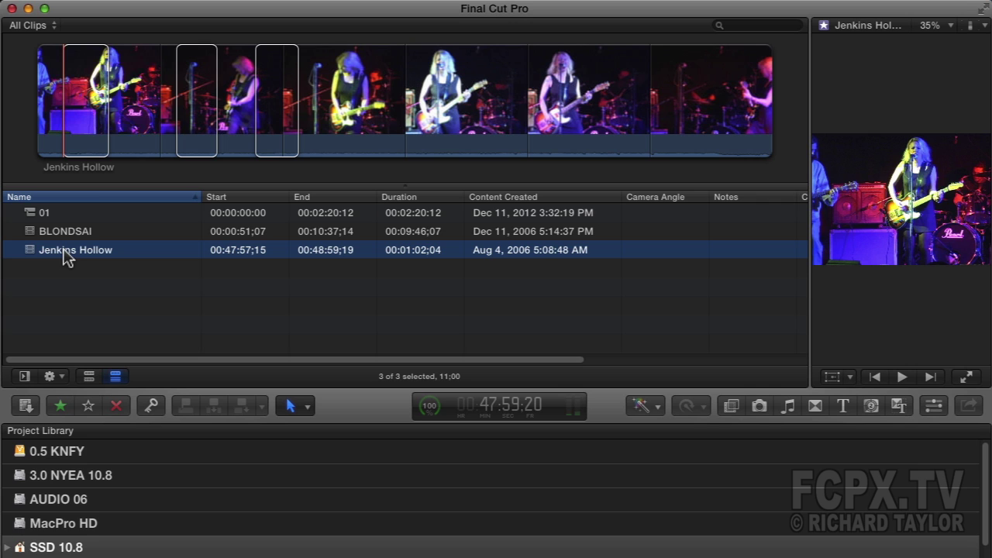
click(98, 77)
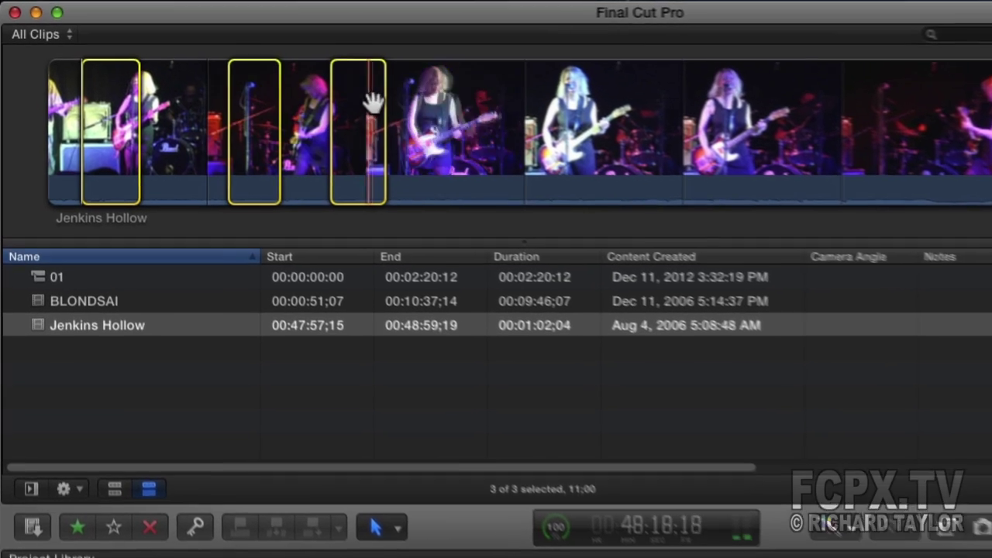
drag(410, 113, 417, 103)
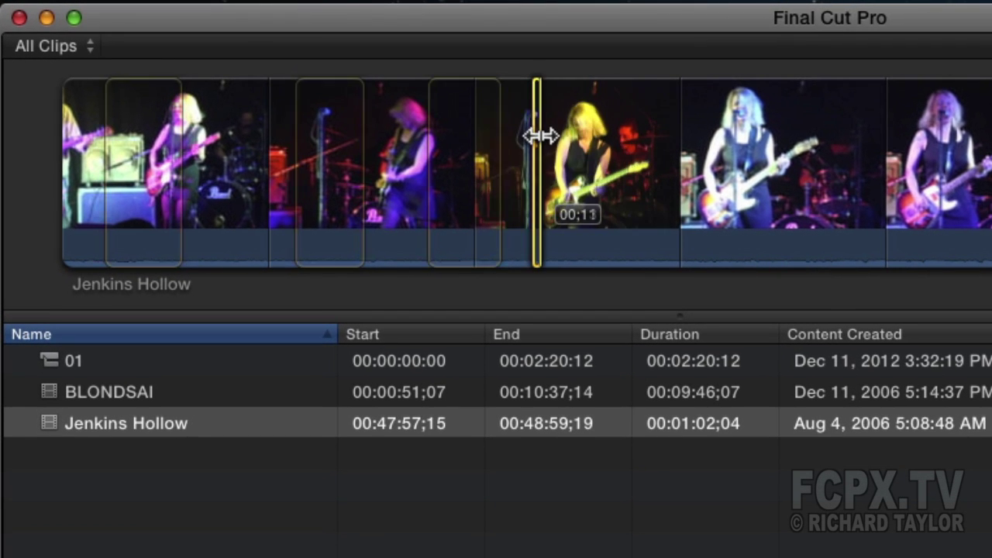
drag(541, 136, 618, 140)
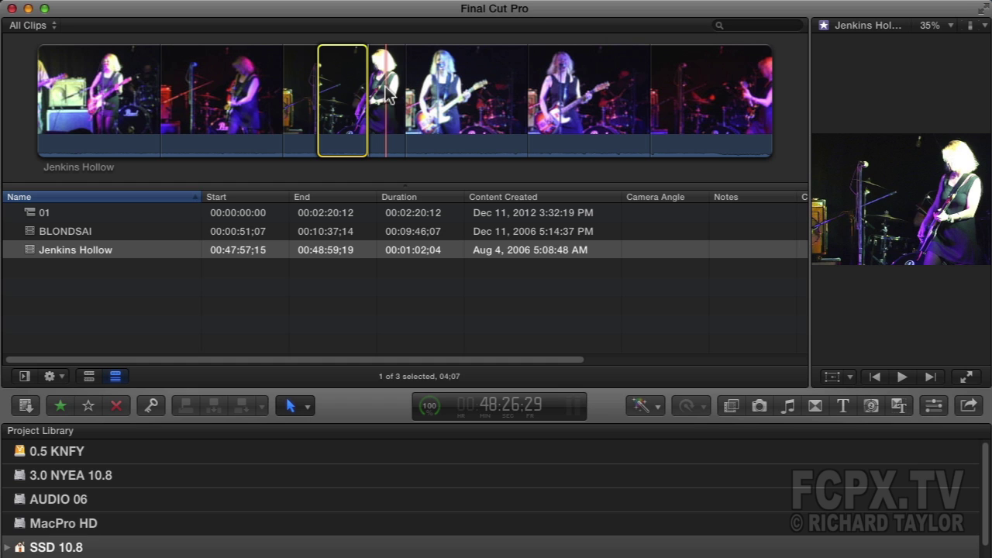
Mark ranges on Jenkins Hollow with I/O and Command-drags, then rate them Favorite.
key(space)
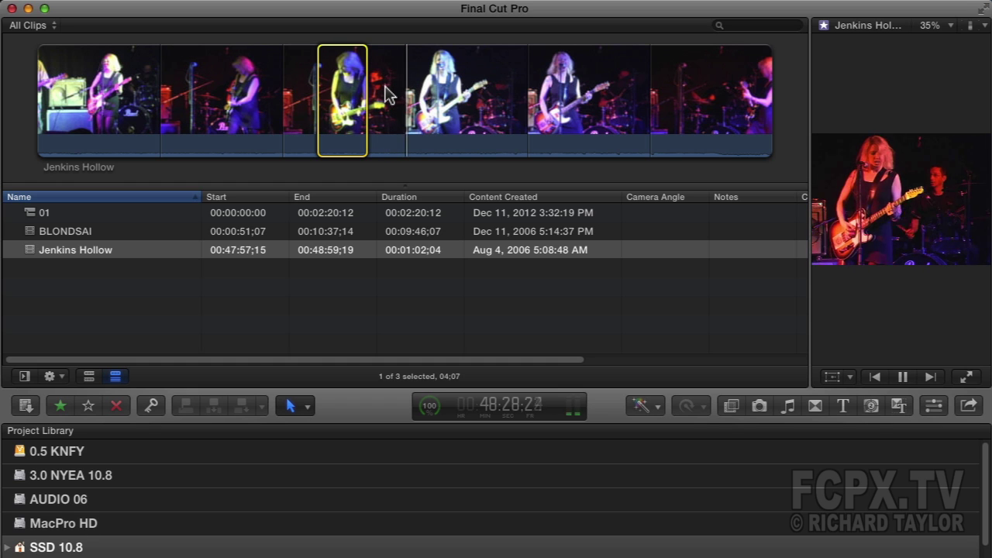
key(i)
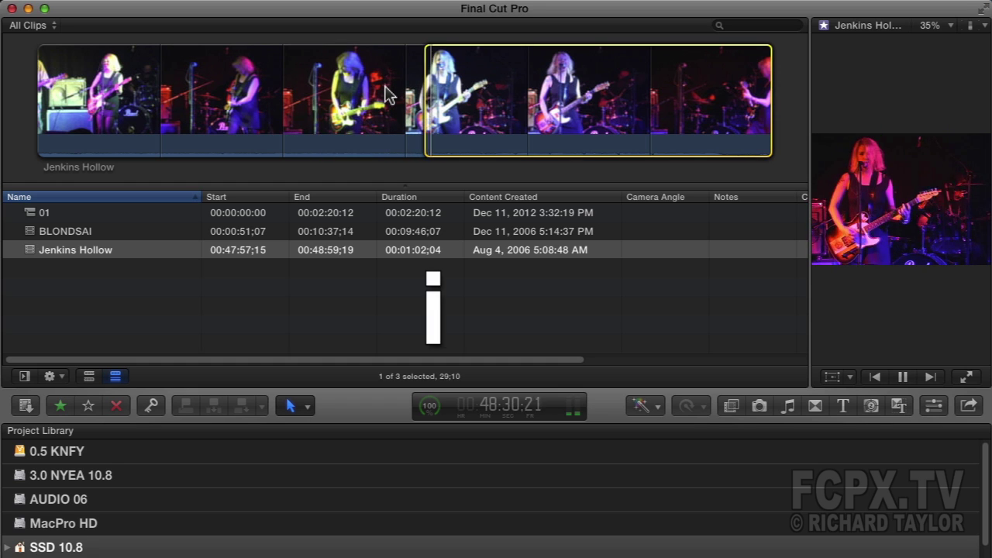
key(o)
key(space)
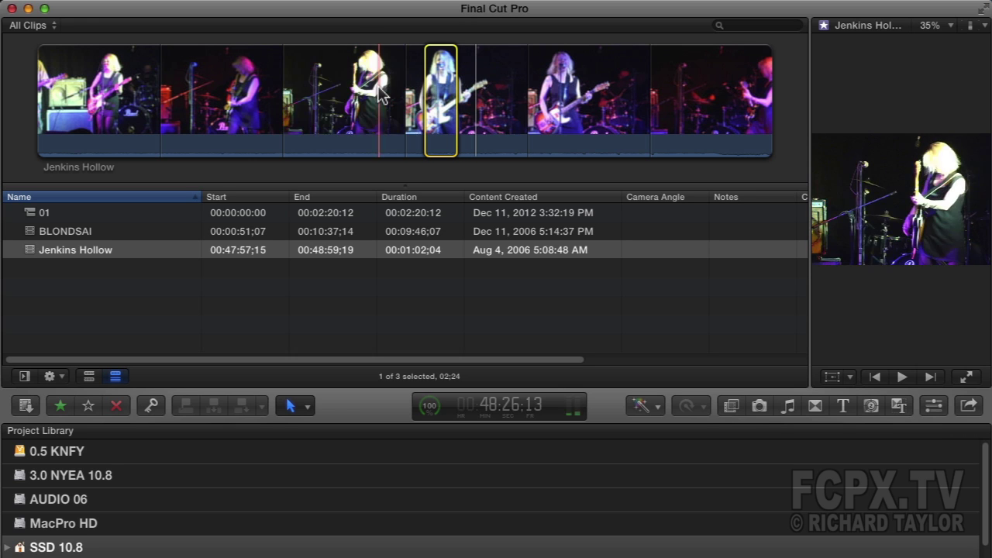
drag(133, 89, 171, 89)
drag(245, 89, 393, 86)
key(f)
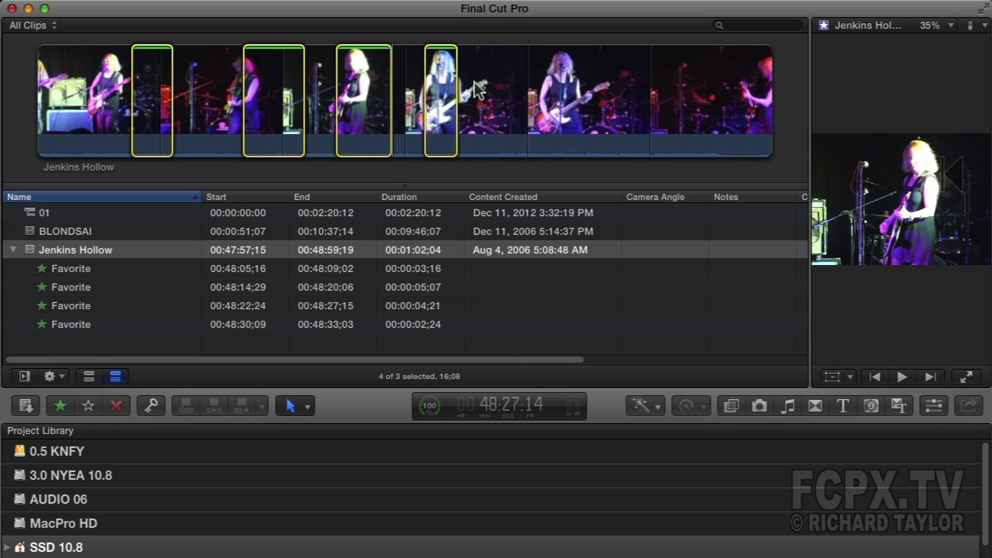
Mark a trial range and select each of the four Favorite ranges on the filmstrip.
drag(475, 87, 519, 82)
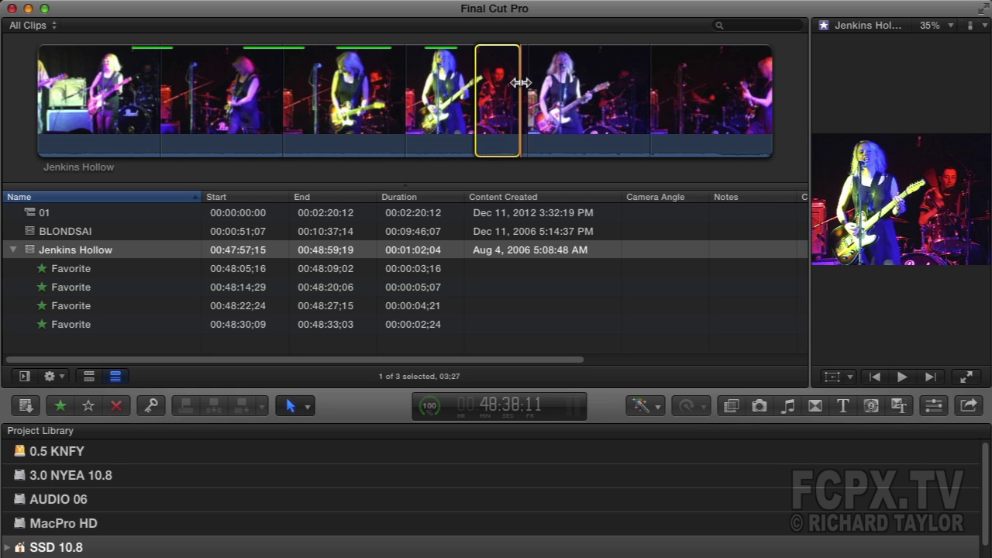
click(442, 49)
click(388, 48)
click(287, 49)
click(155, 49)
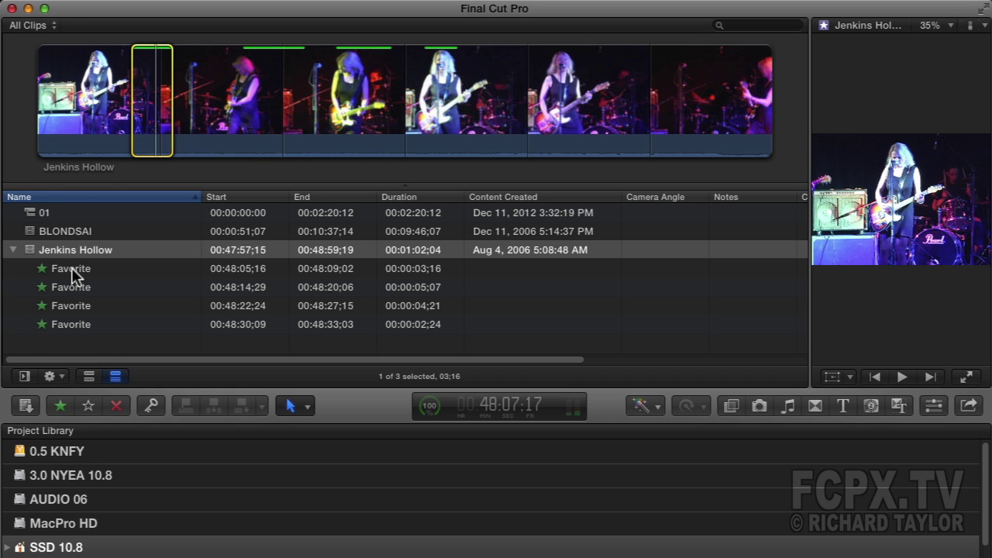
Rename the first two Favorites in the browser list to 01 and 02.
click(72, 268)
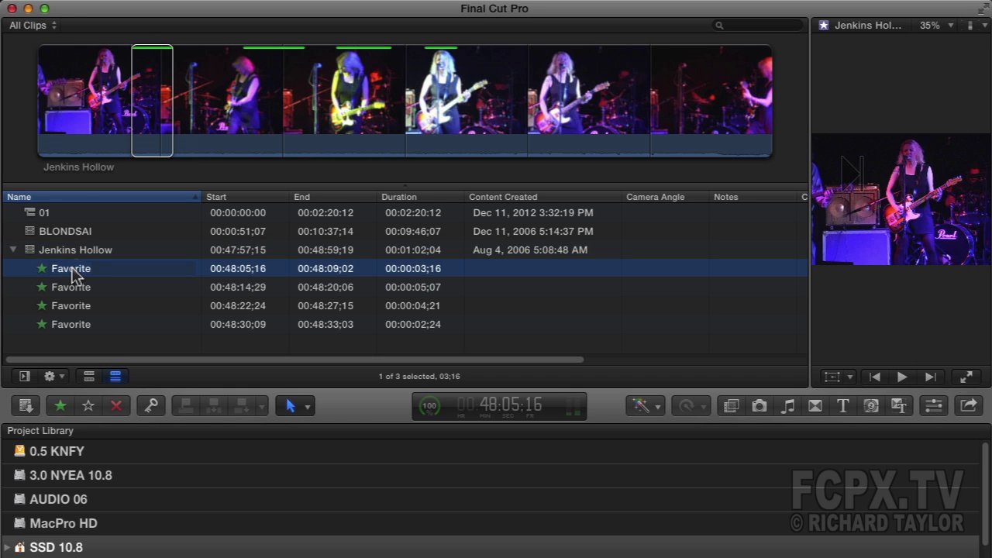
click(71, 268)
text(01)
click(78, 288)
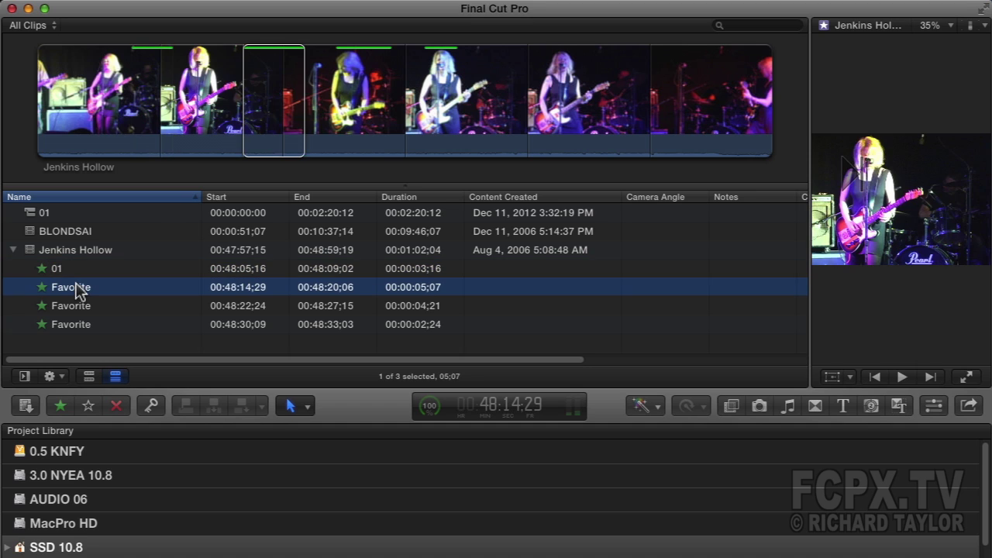
click(78, 291)
text(02)
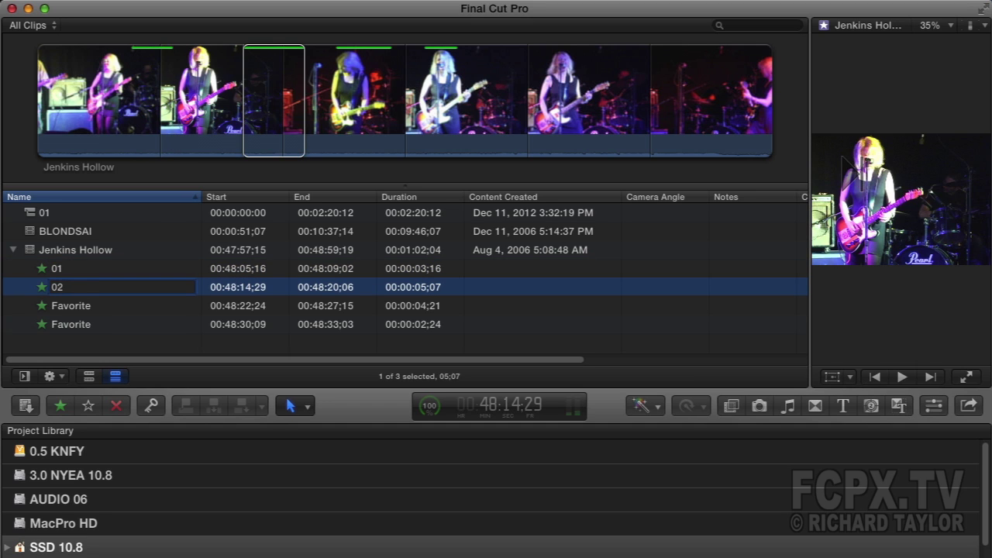
key(Return)
click(80, 310)
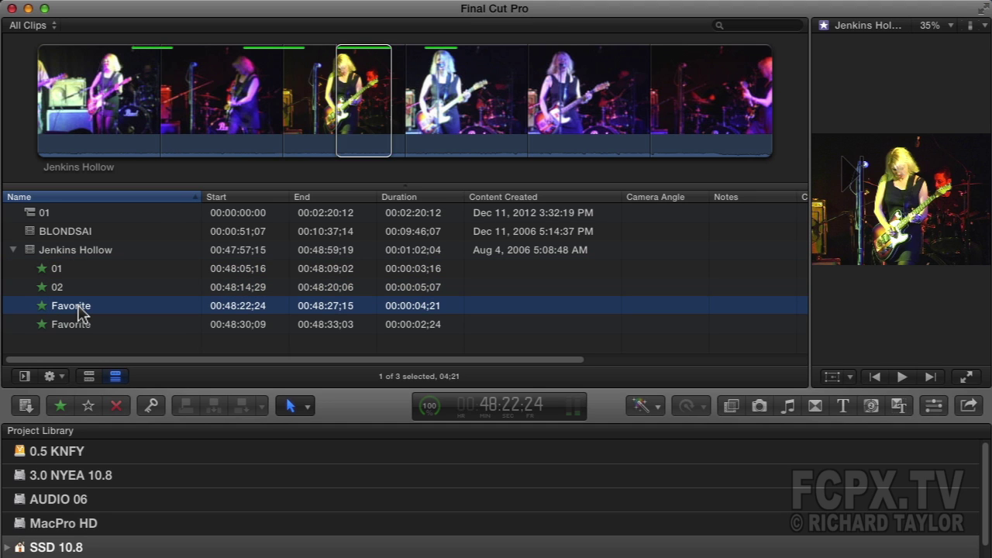